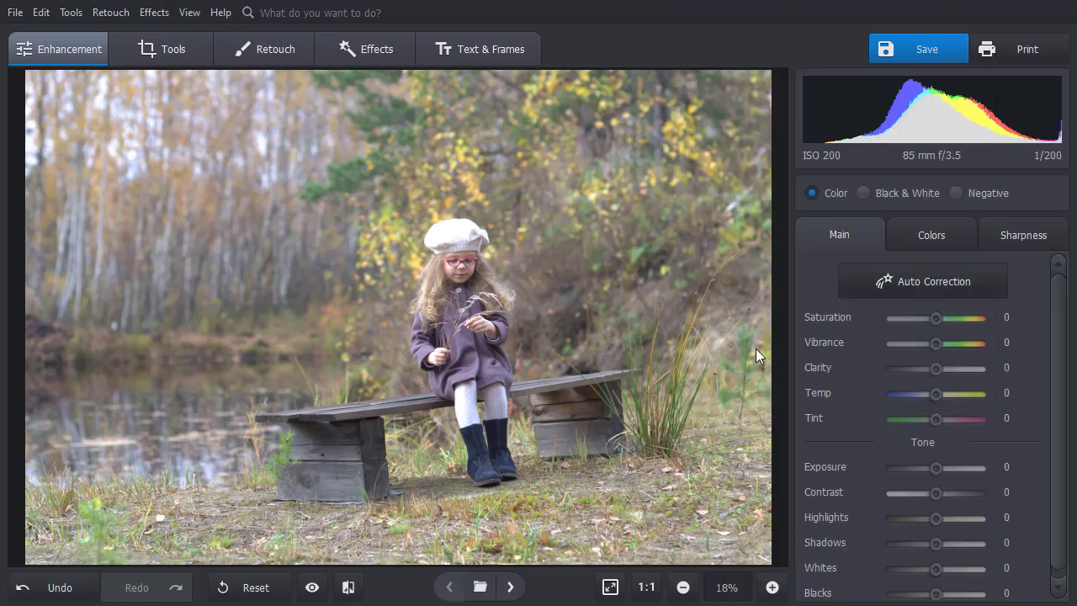
# Auto-correct the bench photo with Vibrance excluded, weaken the strength slightly, and compare with the original.
pyautogui.click(918, 275)
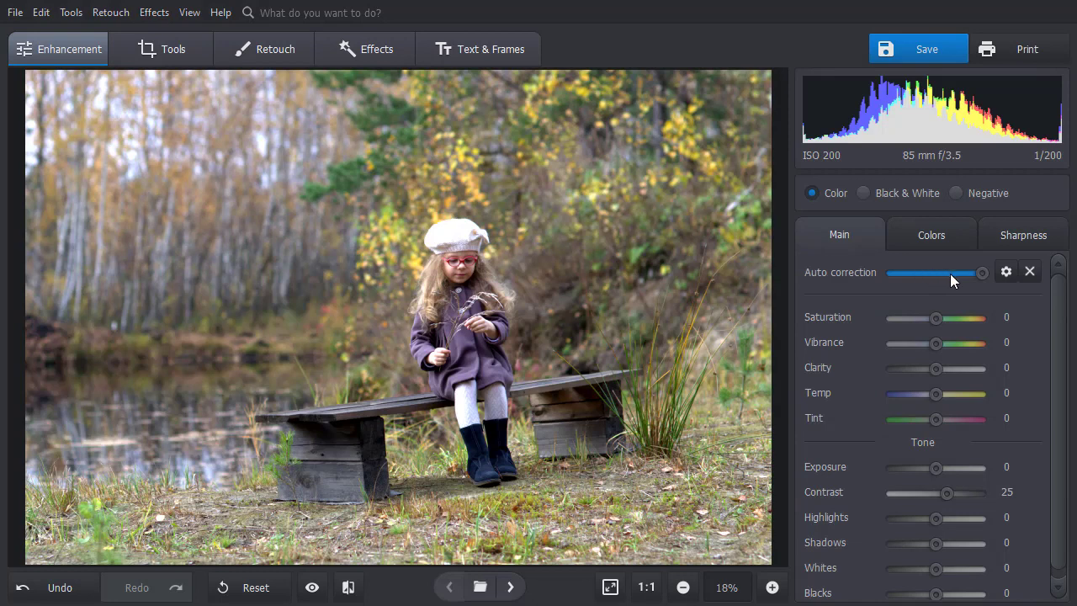
pyautogui.click(1005, 270)
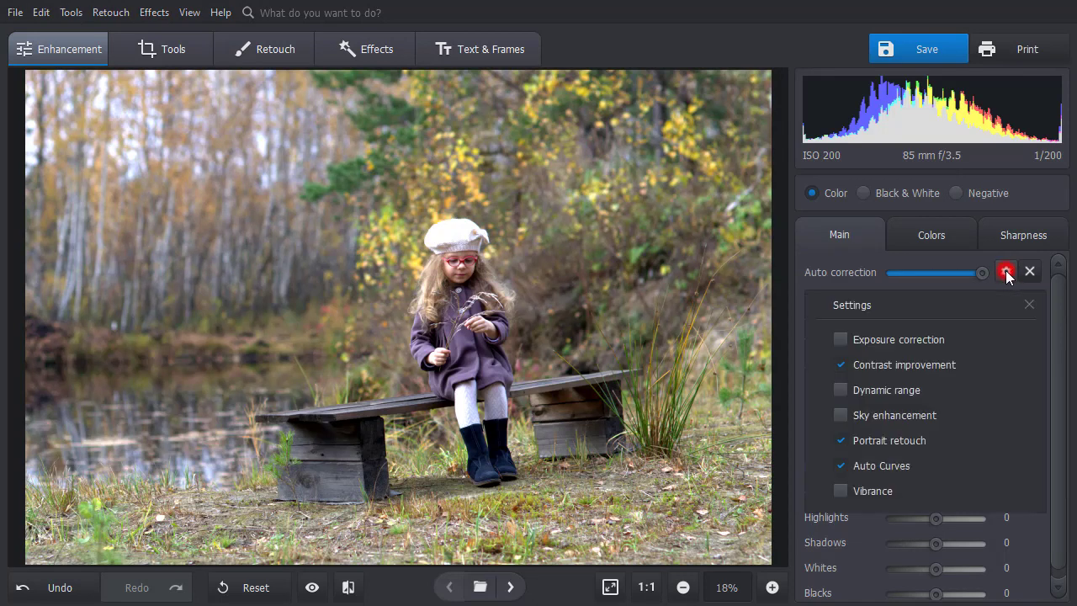
pyautogui.click(840, 490)
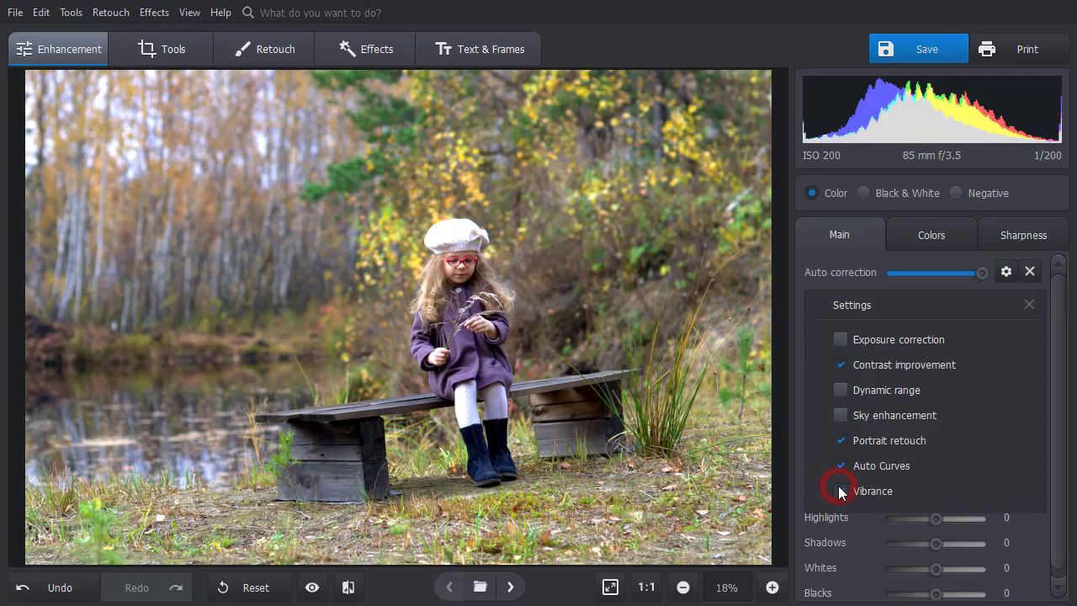
pyautogui.click(1027, 304)
pyautogui.moveTo(981, 275); pyautogui.dragTo(970, 274)
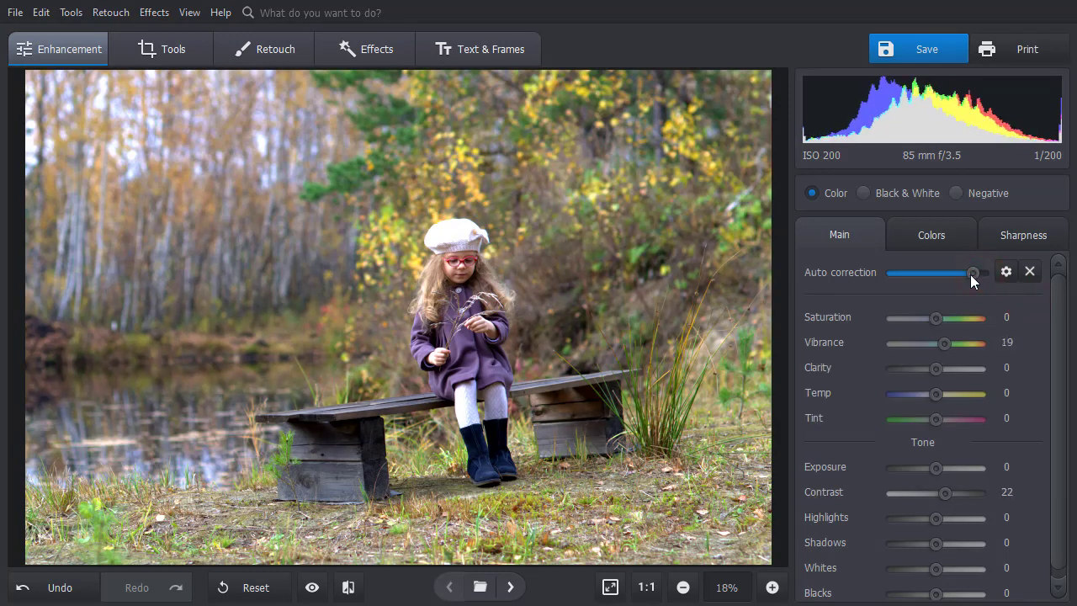
pyautogui.click(308, 587)
pyautogui.click(306, 589)
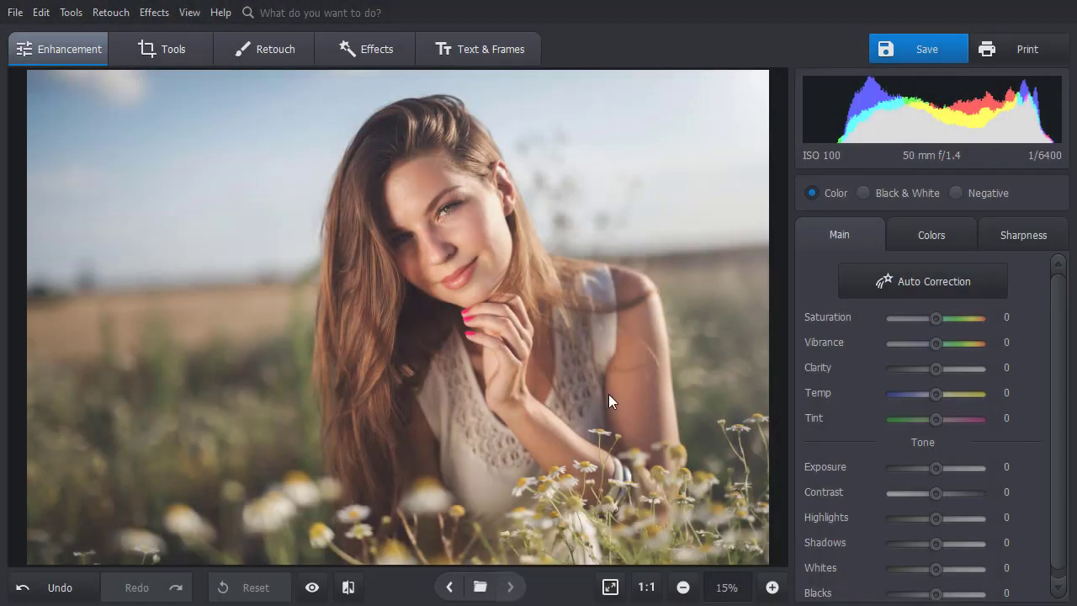
# Auto-correct the daisy portrait with Dynamic range enabled and view a before/after split.
pyautogui.click(922, 278)
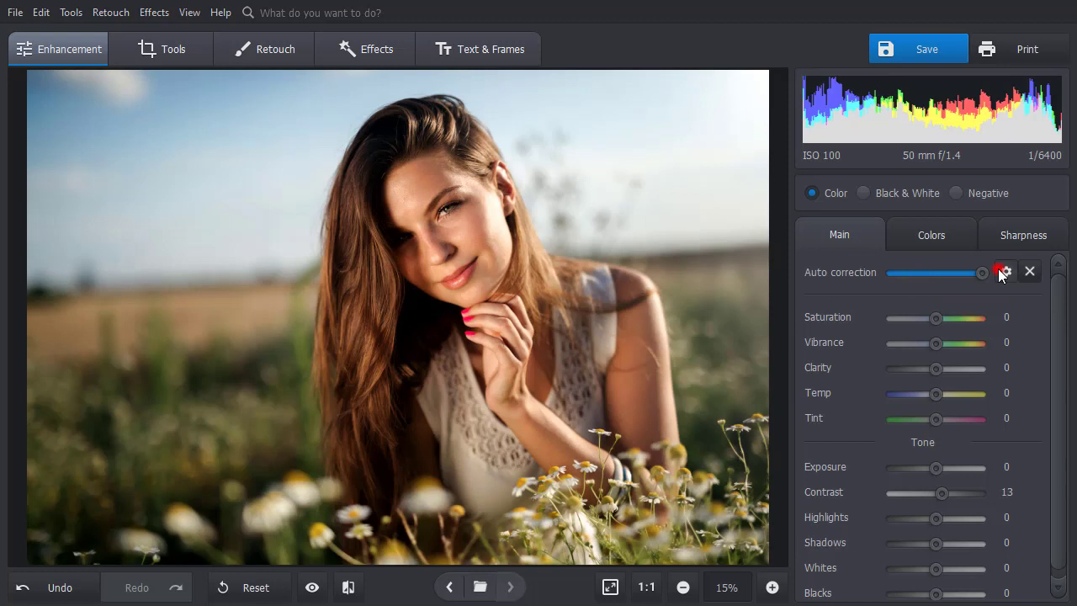
pyautogui.click(1001, 272)
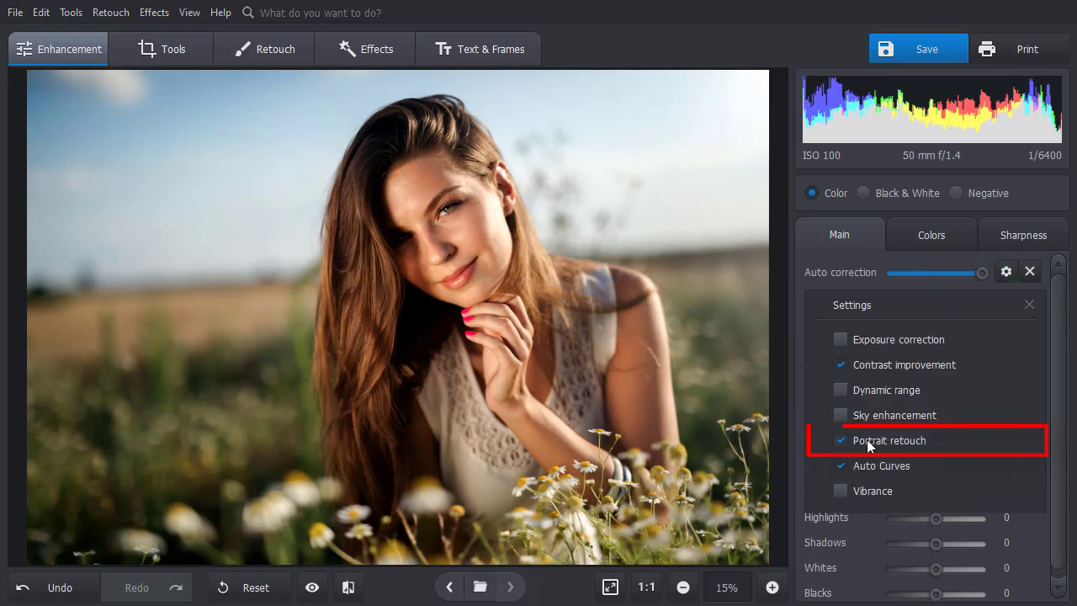
pyautogui.click(840, 390)
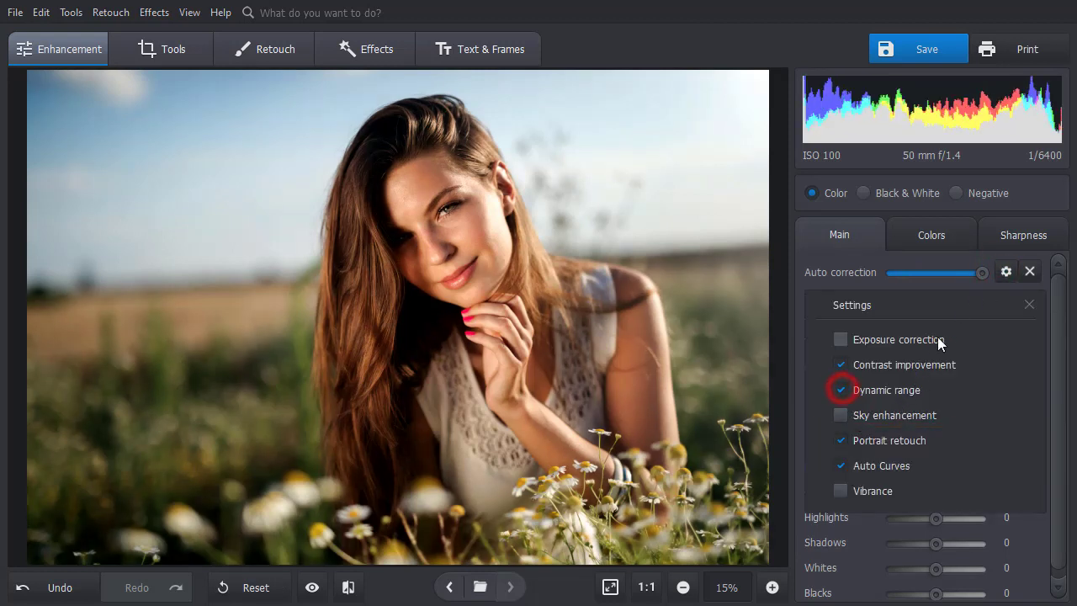
pyautogui.click(1028, 307)
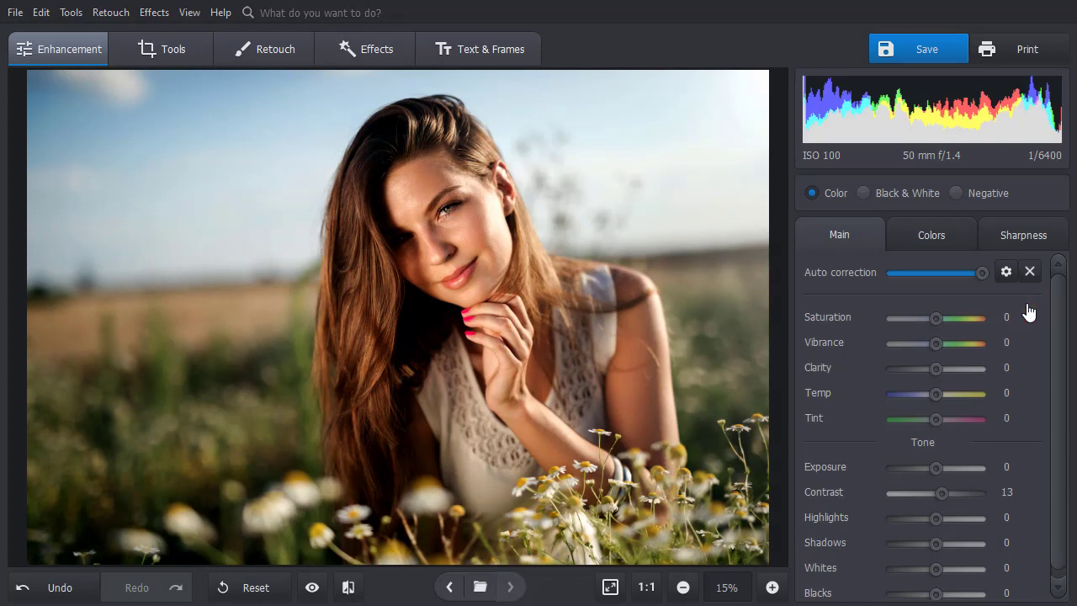
pyautogui.click(347, 587)
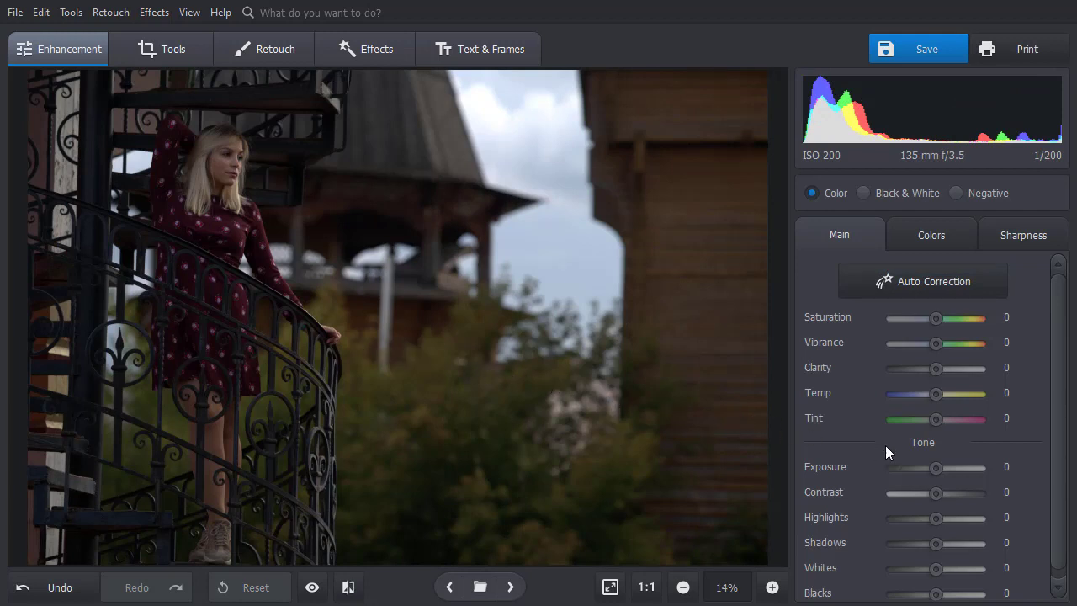
# Set Exposure 23, Shadows 8, Highlights -40 and Contrast 6 on the staircase photo, then compare with the original.
pyautogui.moveTo(1058, 476); pyautogui.dragTo(1060, 515)
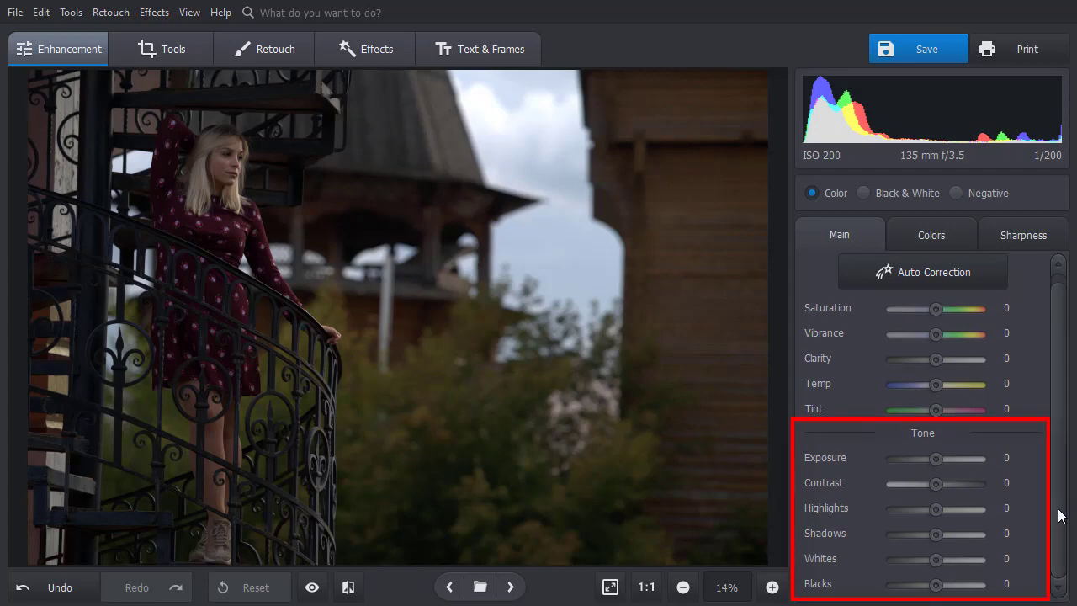
pyautogui.moveTo(935, 459); pyautogui.dragTo(945, 457)
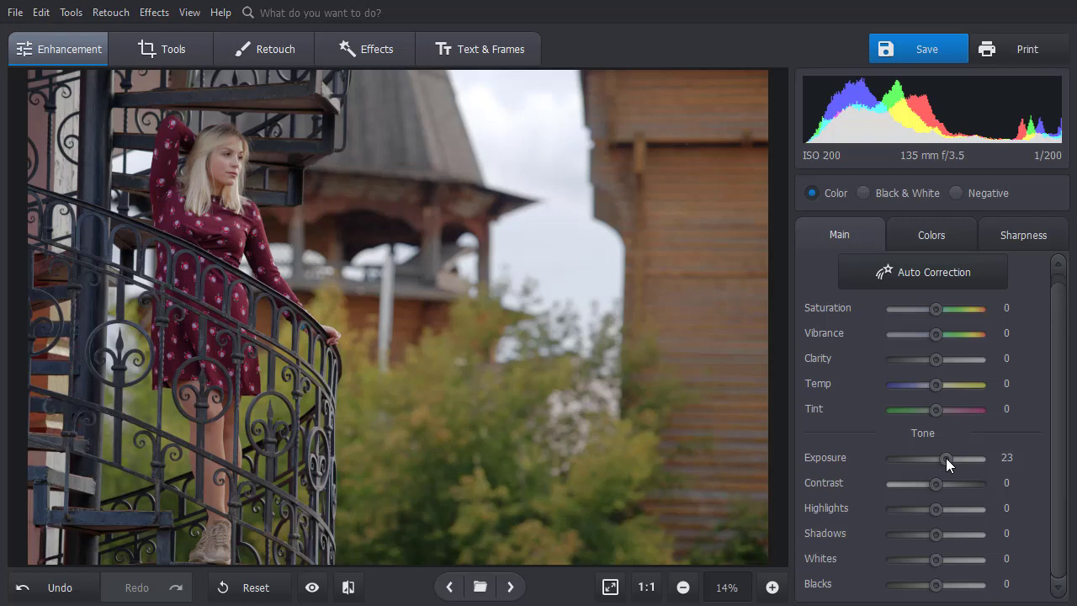
pyautogui.moveTo(933, 529); pyautogui.dragTo(917, 507)
pyautogui.moveTo(935, 584); pyautogui.dragTo(934, 559)
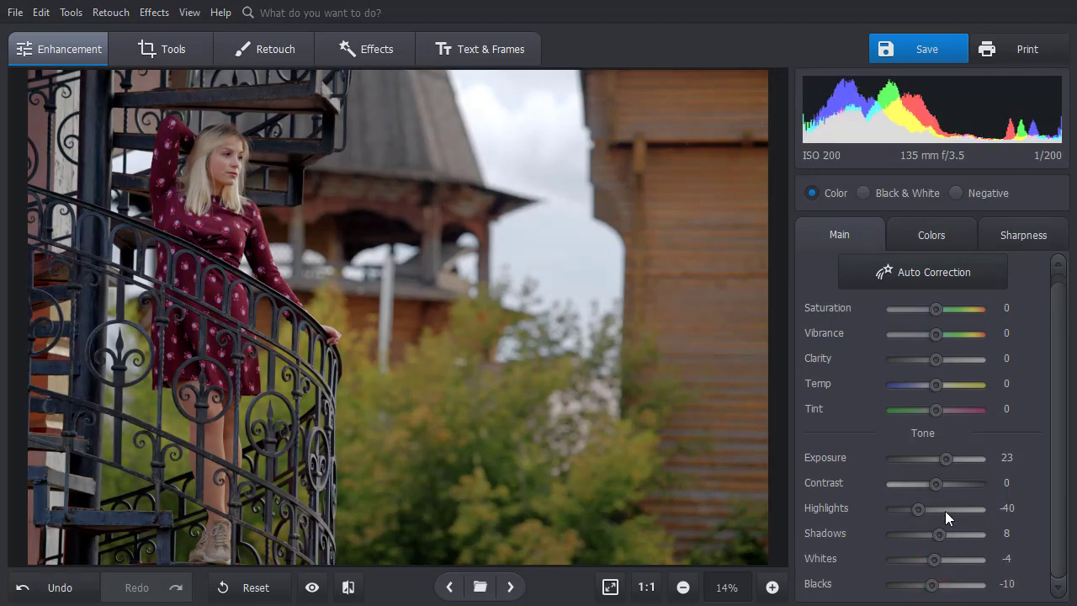
pyautogui.moveTo(939, 487); pyautogui.dragTo(938, 483)
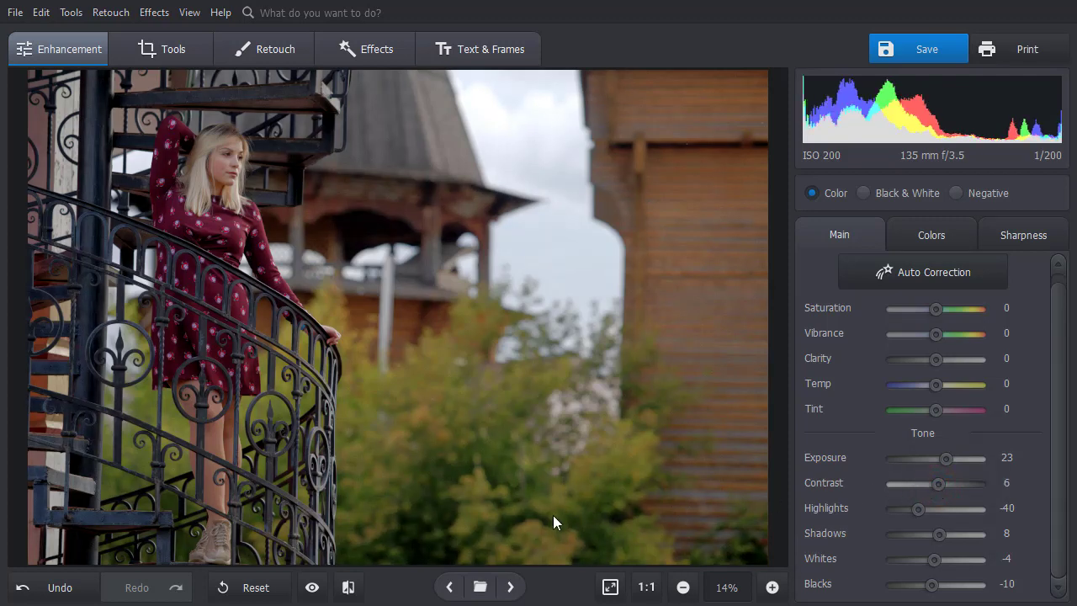
pyautogui.click(311, 586)
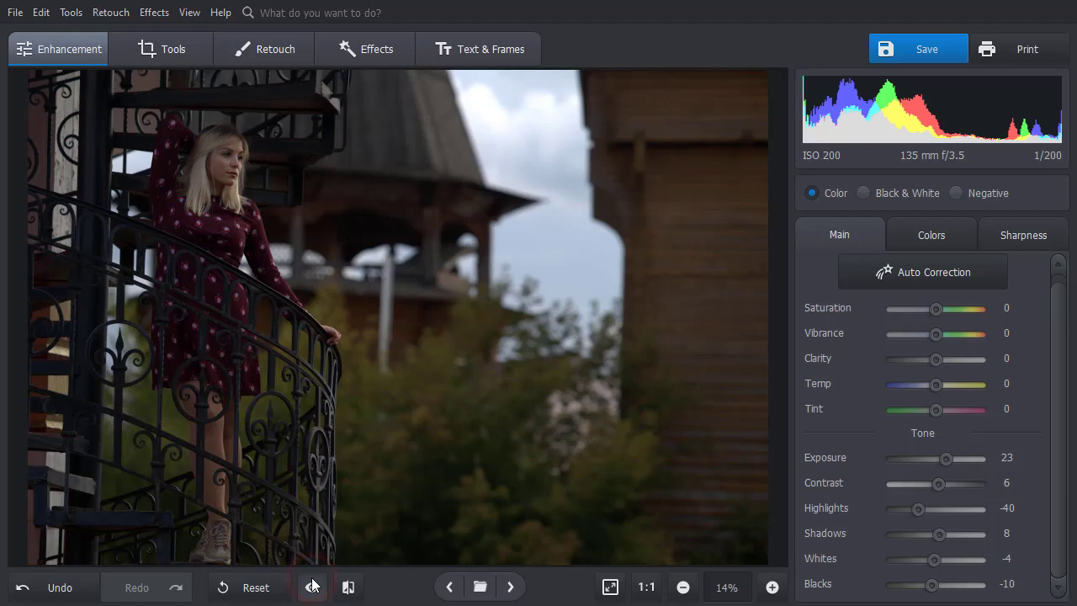
pyautogui.click(312, 585)
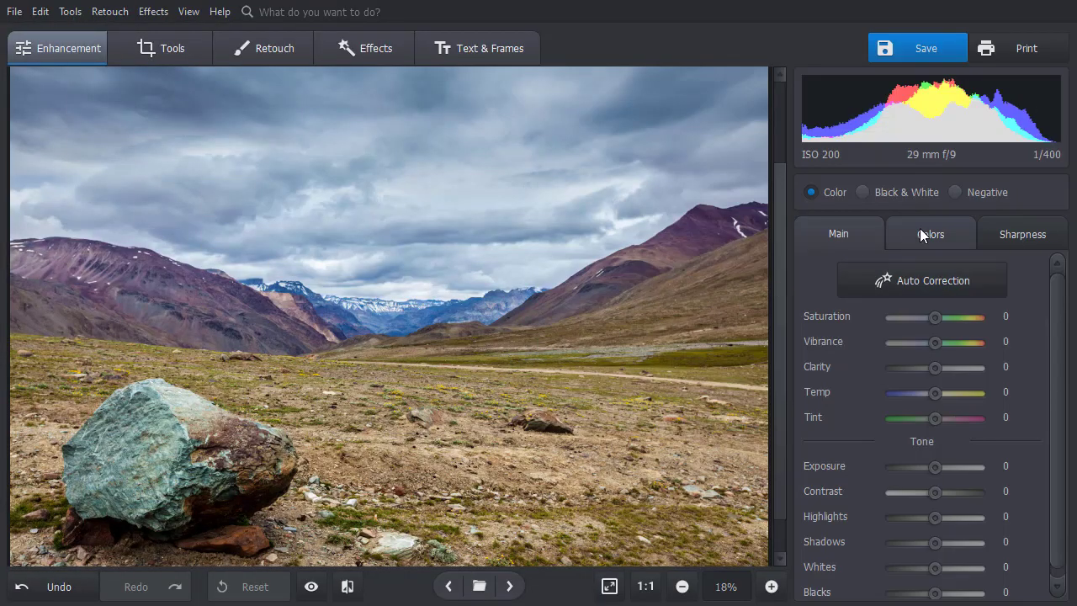
# Boost saturation of the reds, oranges, yellows, greens, purples and magentas in the mountain photo.
pyautogui.click(929, 232)
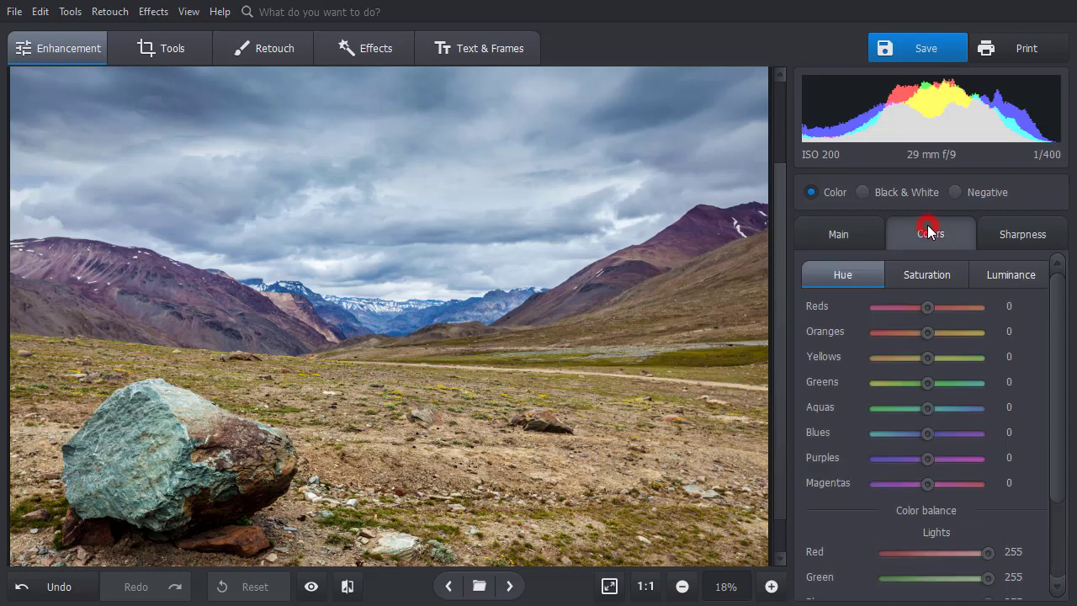
pyautogui.click(924, 276)
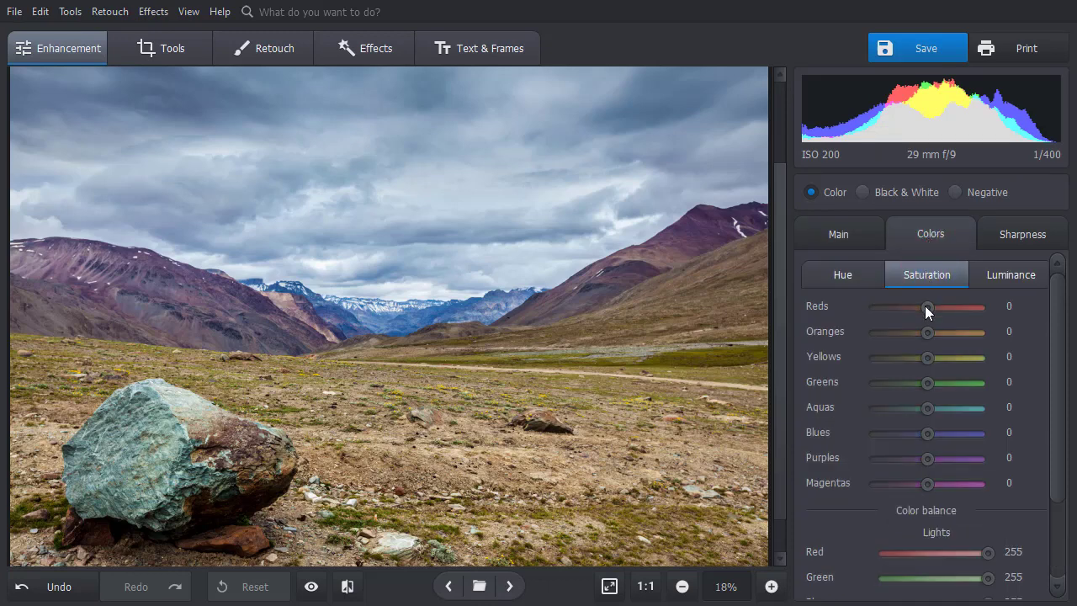
pyautogui.moveTo(924, 306); pyautogui.dragTo(933, 306)
pyautogui.moveTo(927, 331); pyautogui.dragTo(956, 458)
pyautogui.moveTo(926, 482); pyautogui.dragTo(953, 483)
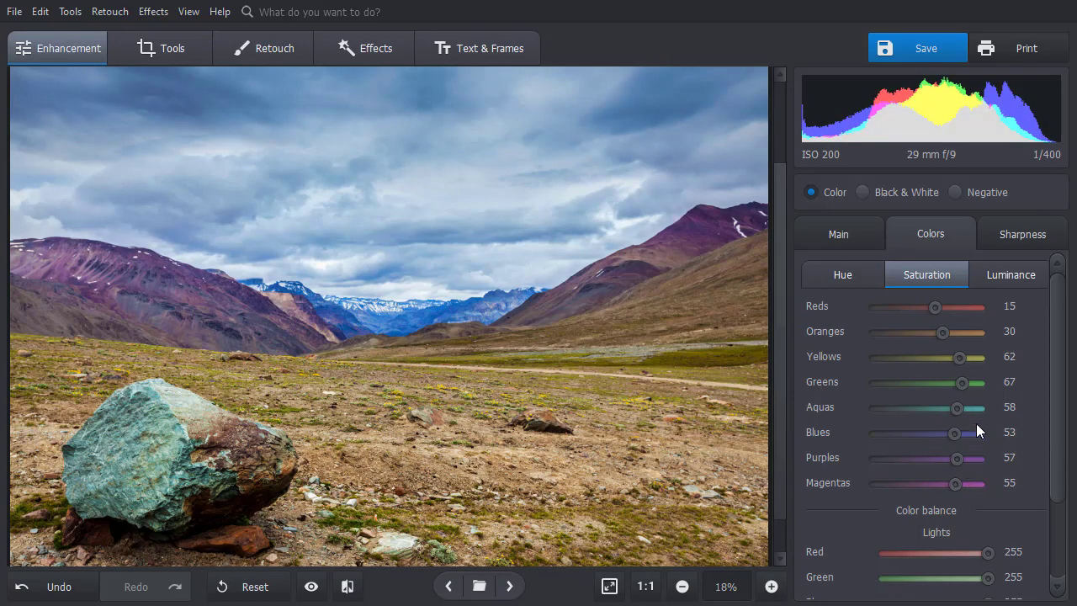
# Darken red-to-green luminance, shift red (-23), orange, yellow, blue and purple hues, then compare.
pyautogui.click(999, 273)
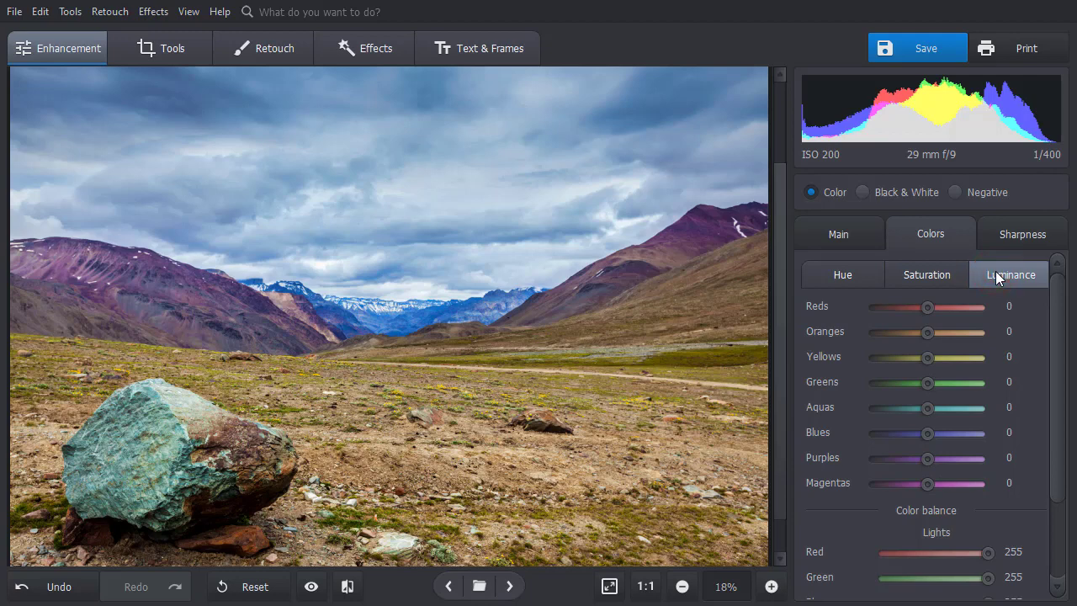
pyautogui.moveTo(922, 306); pyautogui.dragTo(943, 484)
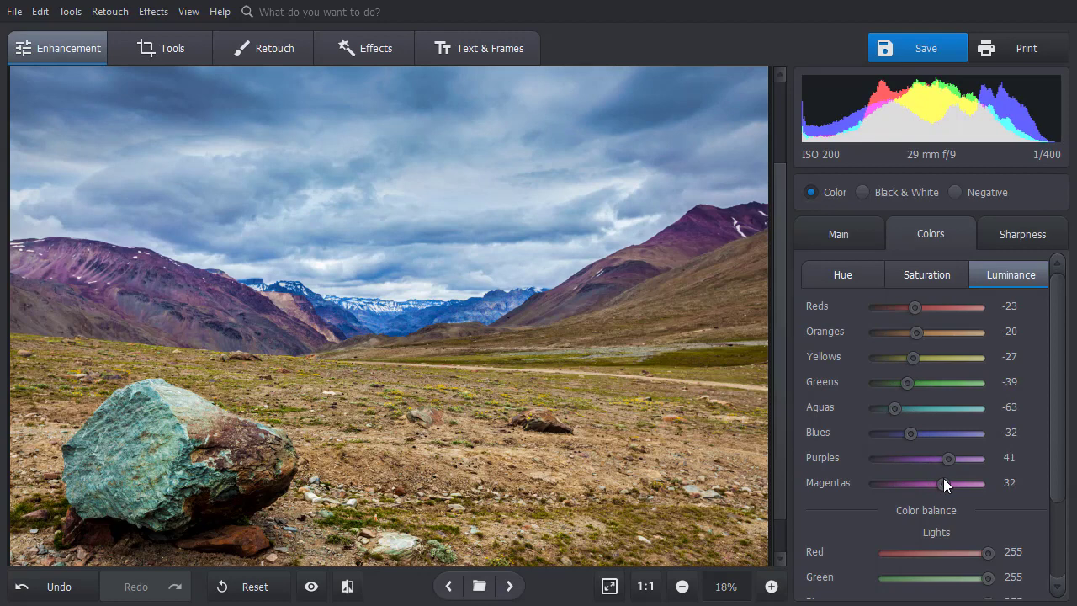
pyautogui.click(840, 276)
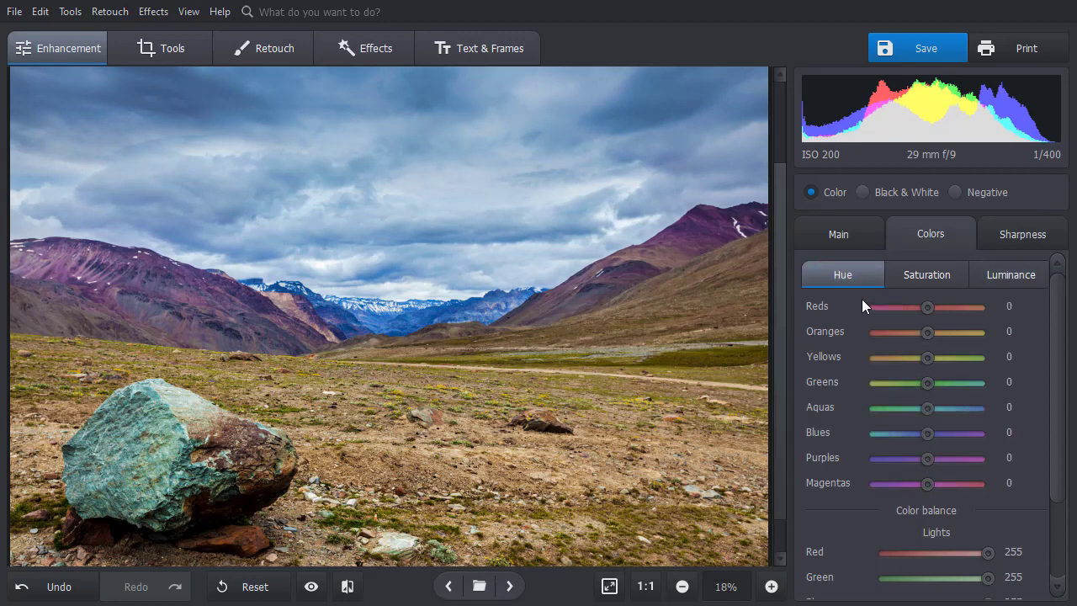
pyautogui.moveTo(927, 307); pyautogui.dragTo(933, 331)
pyautogui.moveTo(926, 357); pyautogui.dragTo(938, 432)
pyautogui.moveTo(926, 459); pyautogui.dragTo(938, 460)
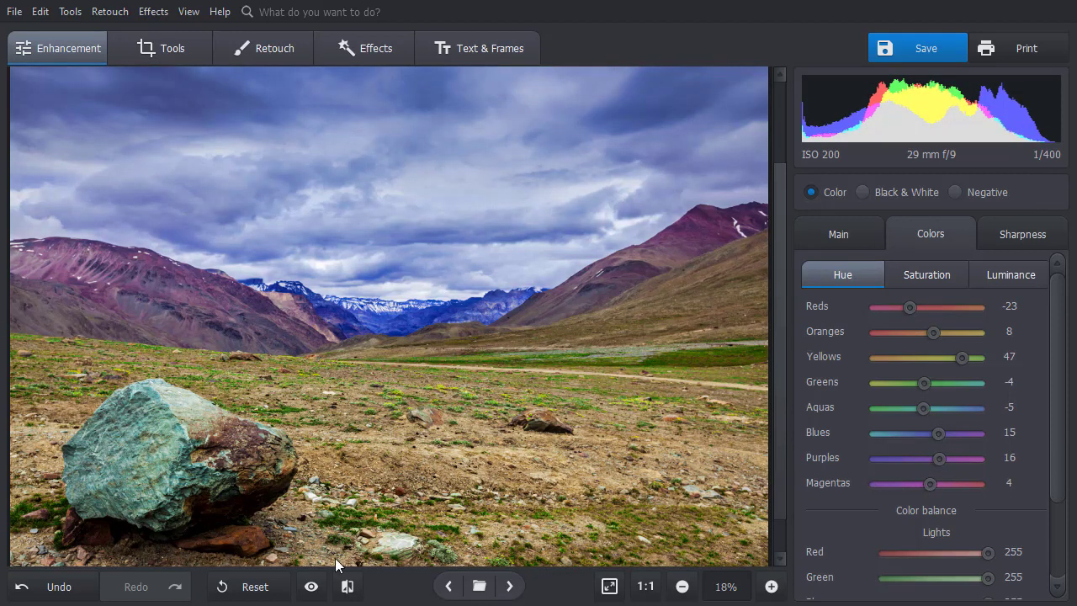
pyautogui.click(313, 584)
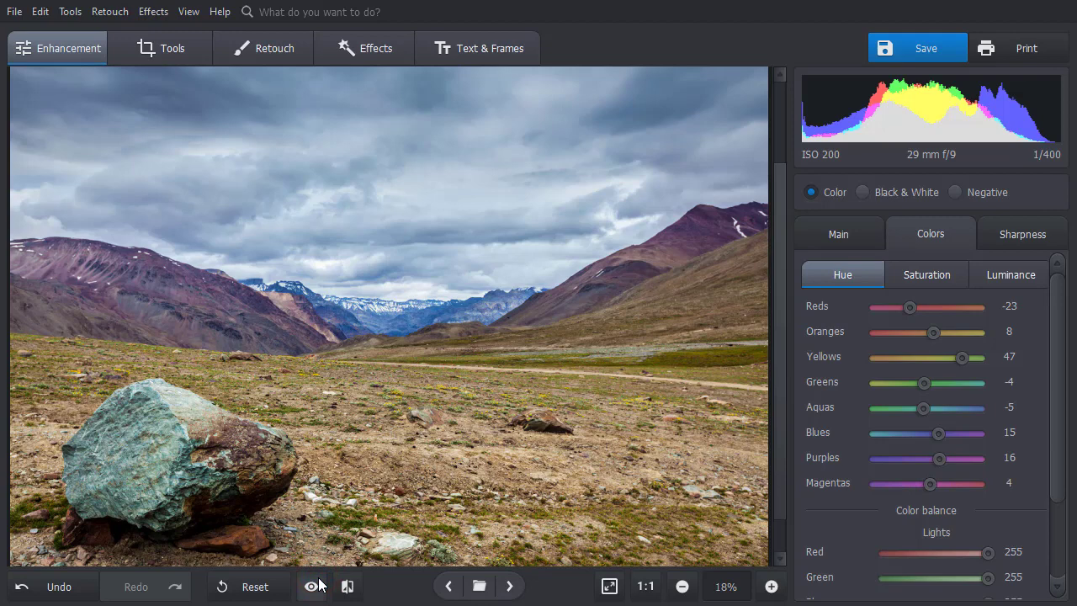
pyautogui.click(319, 584)
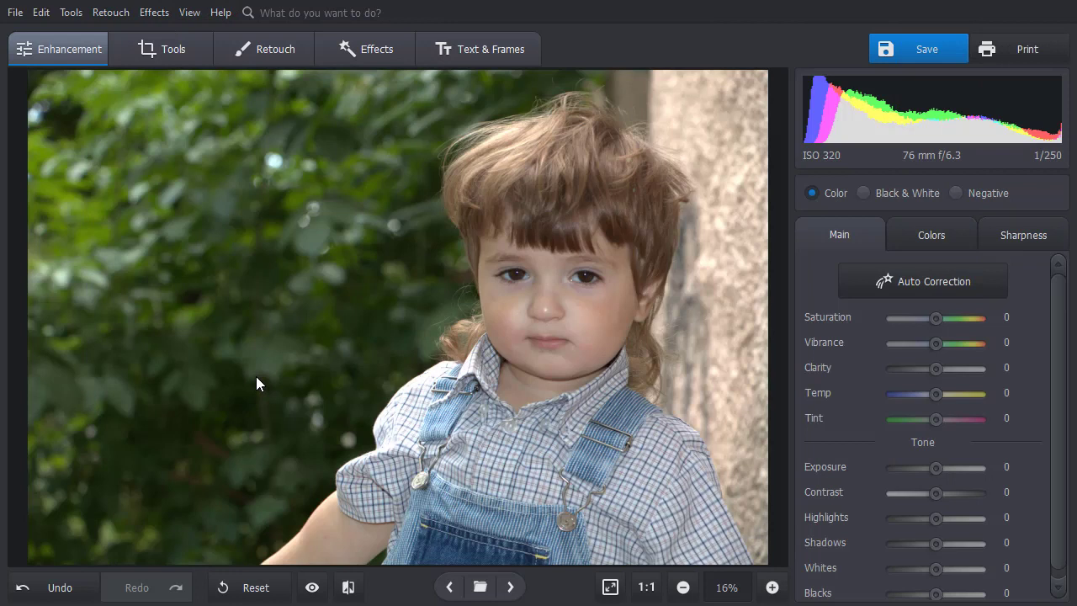
# Sharpen the toddler portrait to Amount 163 and show it side by side with the original.
pyautogui.click(1012, 233)
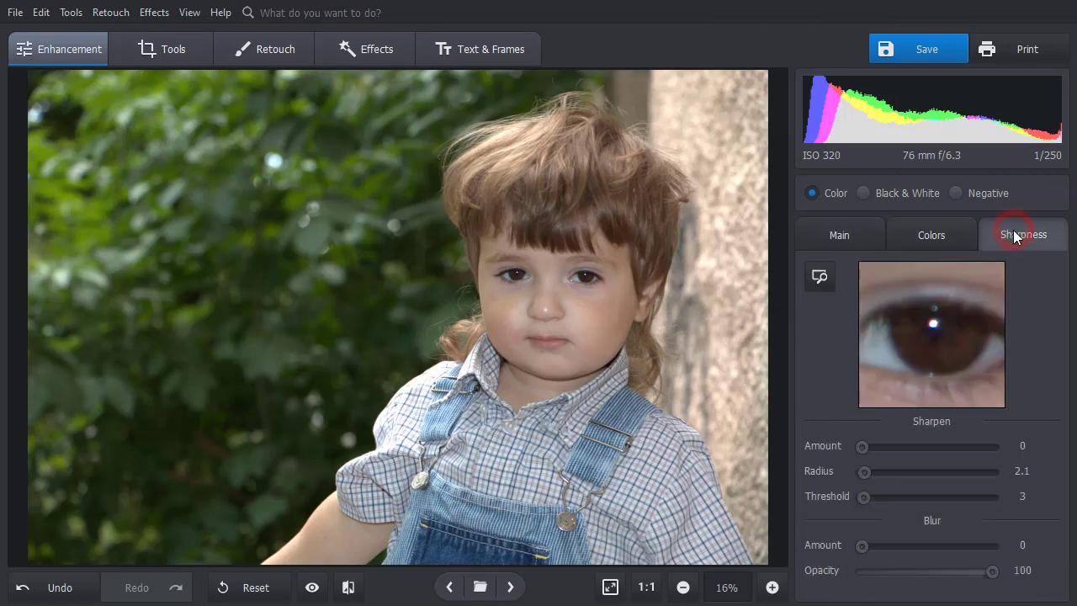
pyautogui.moveTo(861, 449); pyautogui.dragTo(869, 495)
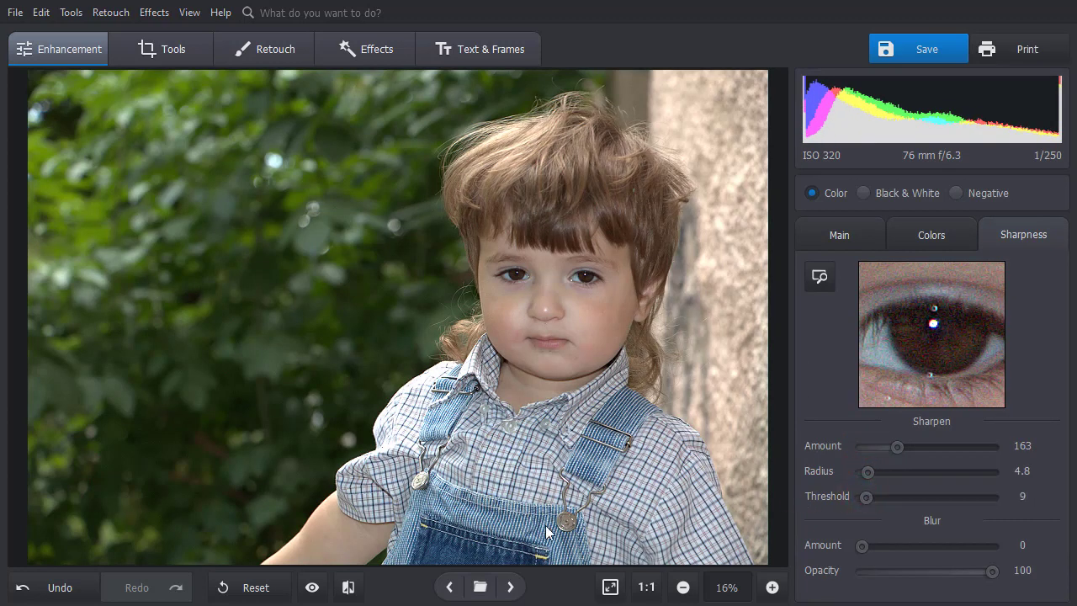
pyautogui.click(348, 587)
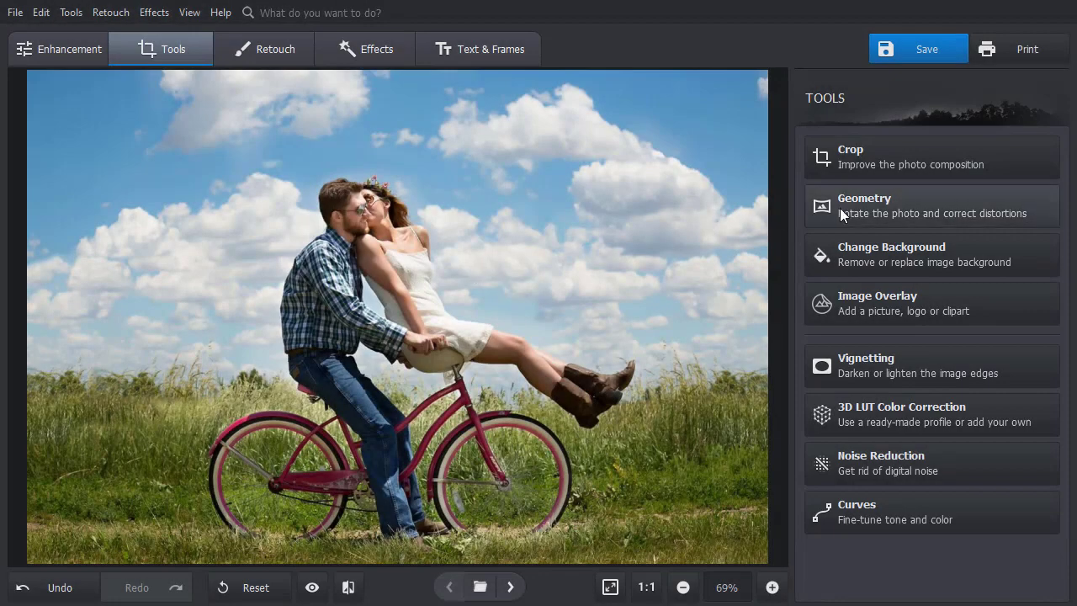
# Add about 41 lens distortion and place a graduated filter across the horizon.
pyautogui.click(840, 208)
pyautogui.moveTo(925, 207); pyautogui.dragTo(951, 203)
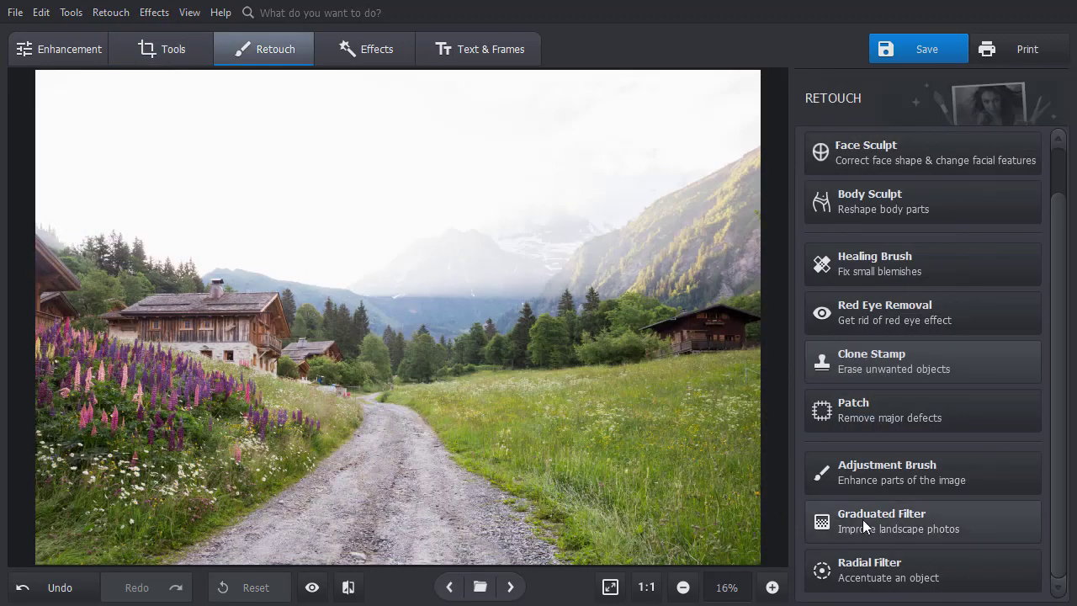
pyautogui.click(862, 519)
pyautogui.moveTo(500, 332)
pyautogui.mouseDown()
pyautogui.moveTo(499, 534)
pyautogui.moveTo(486, 89)
pyautogui.mouseUp()
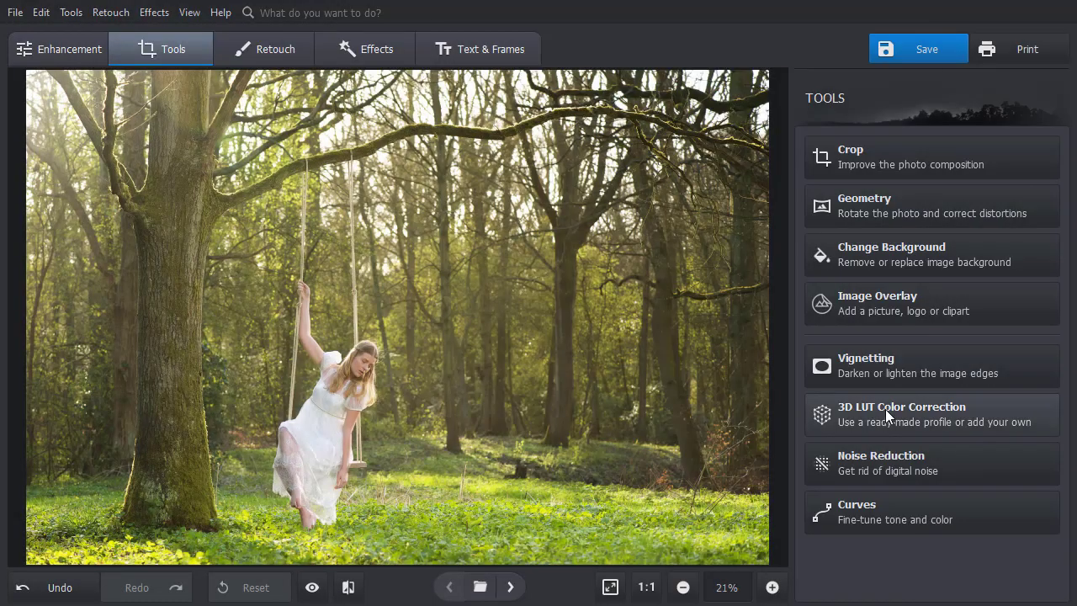
# Try the Golden Age and Paris at dusk LUT looks, then apply the Glamorous portrait style.
pyautogui.click(885, 409)
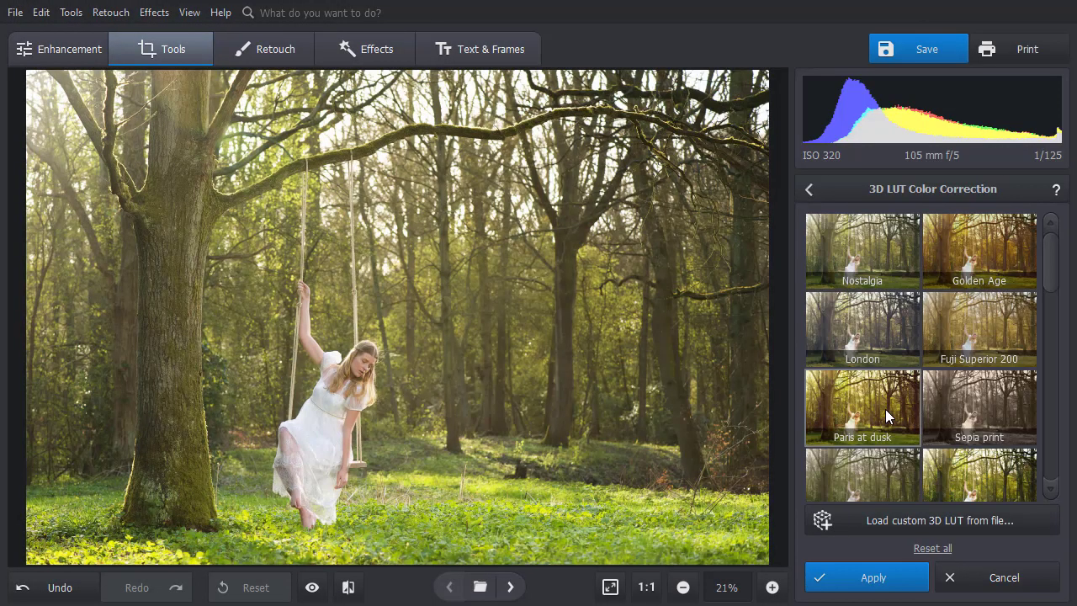
pyautogui.click(1007, 241)
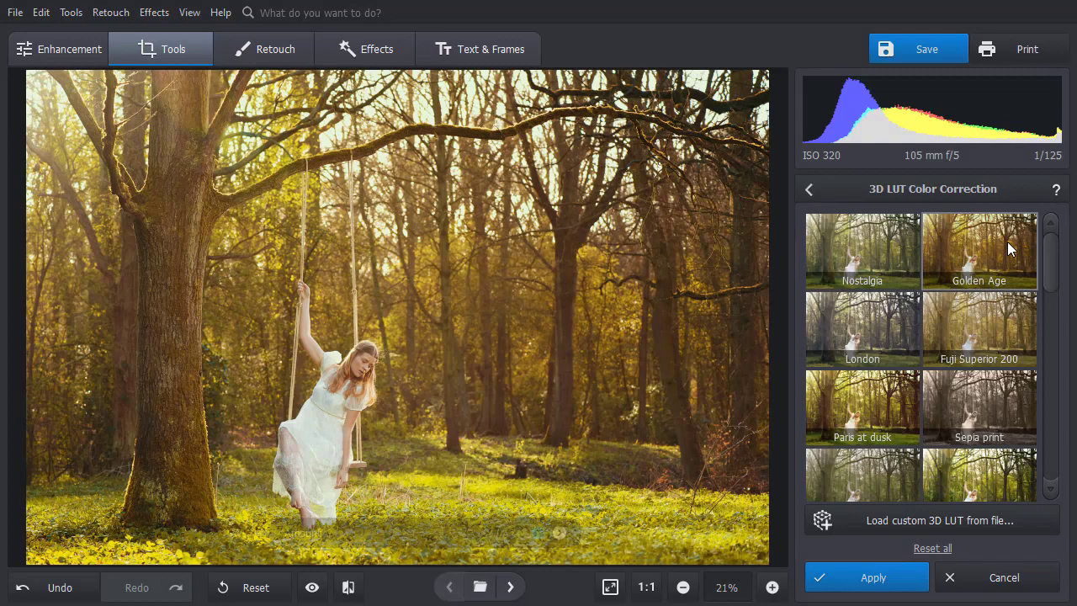
pyautogui.click(833, 422)
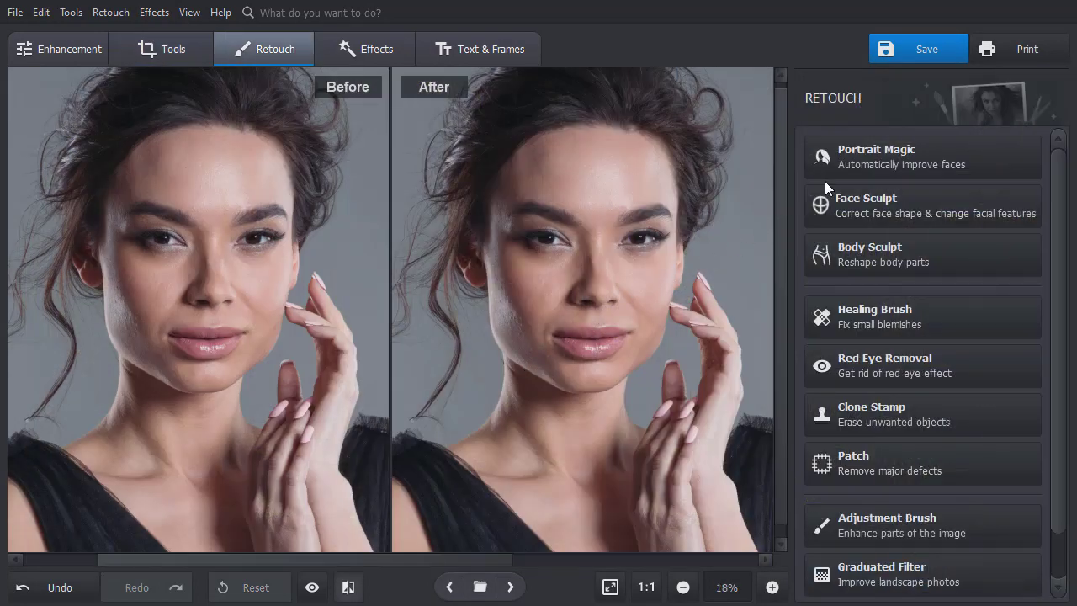
pyautogui.click(861, 158)
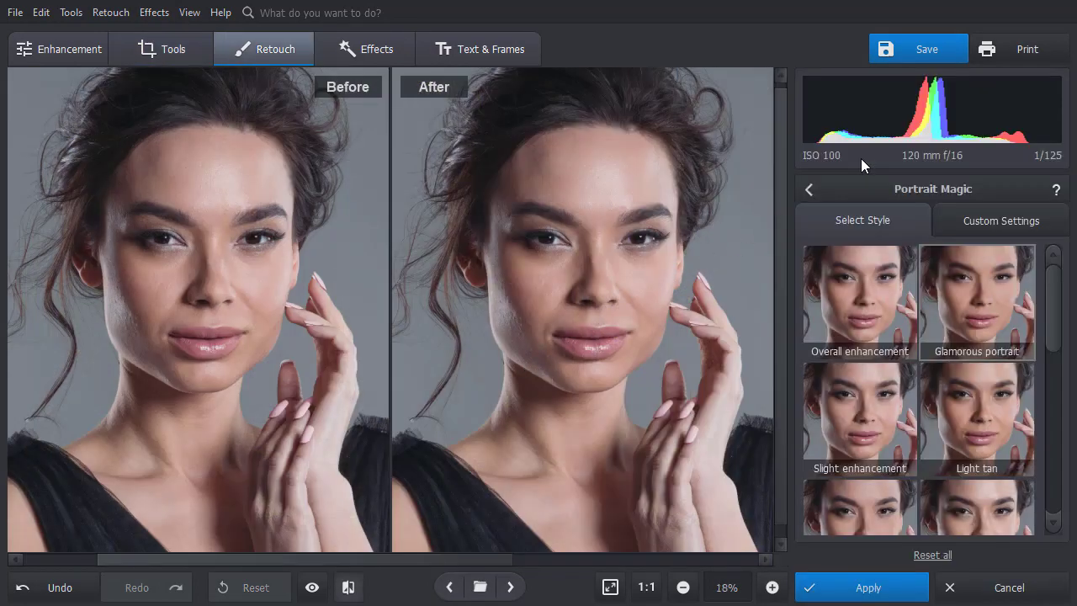
pyautogui.click(955, 297)
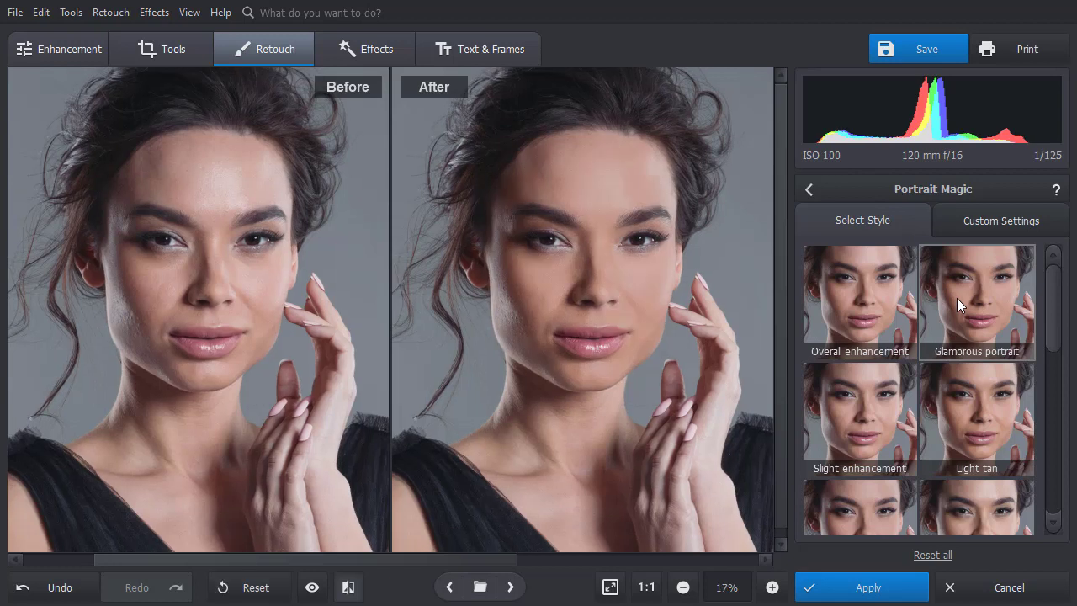